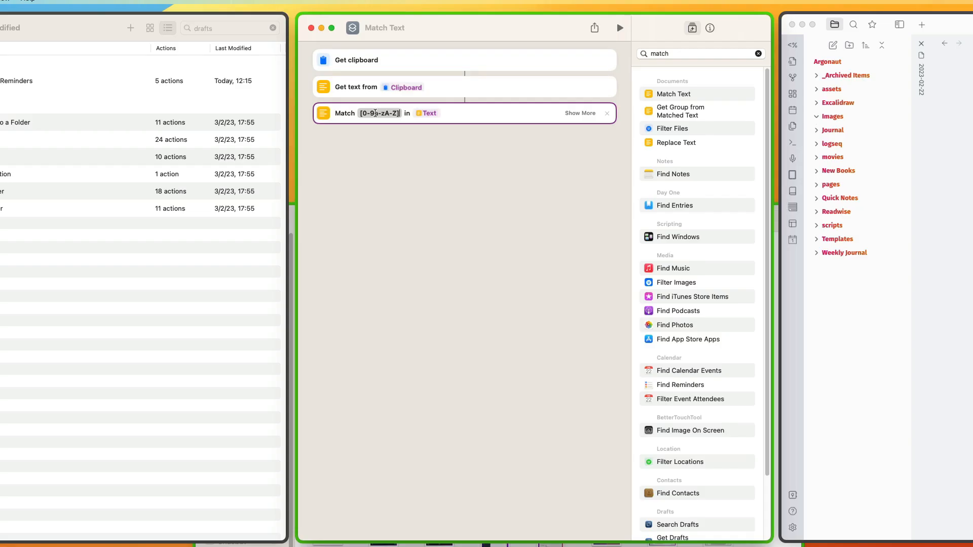
Set the pattern of the Match Text action to tt\d{4,9}.
left_click(376, 115)
type("tt\\d{4,9}")
left_click_drag(359, 114, 398, 115)
key("BackSpace")
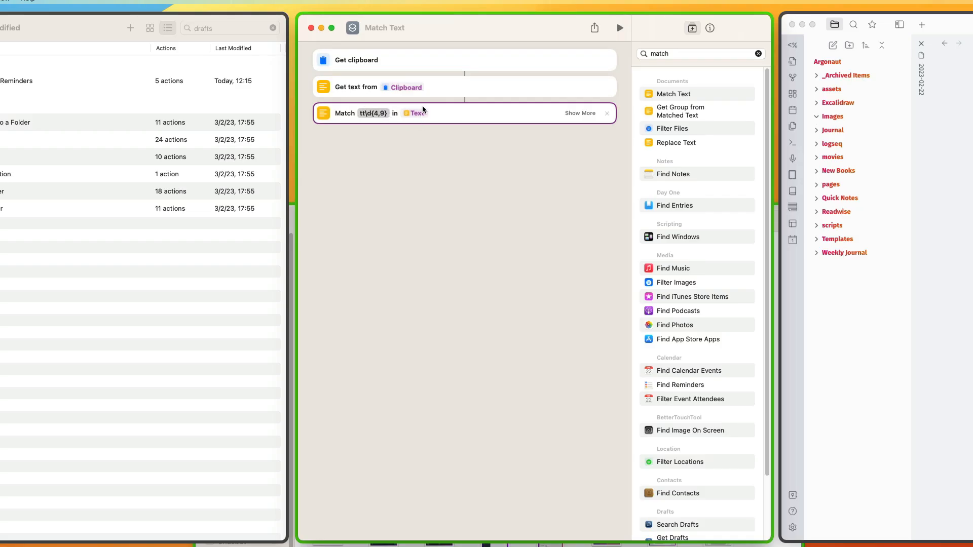
Add a Copy to Clipboard action for the matches after the Match Text action.
left_click(572, 117)
left_click(578, 114)
left_click_drag(693, 95, 467, 140)
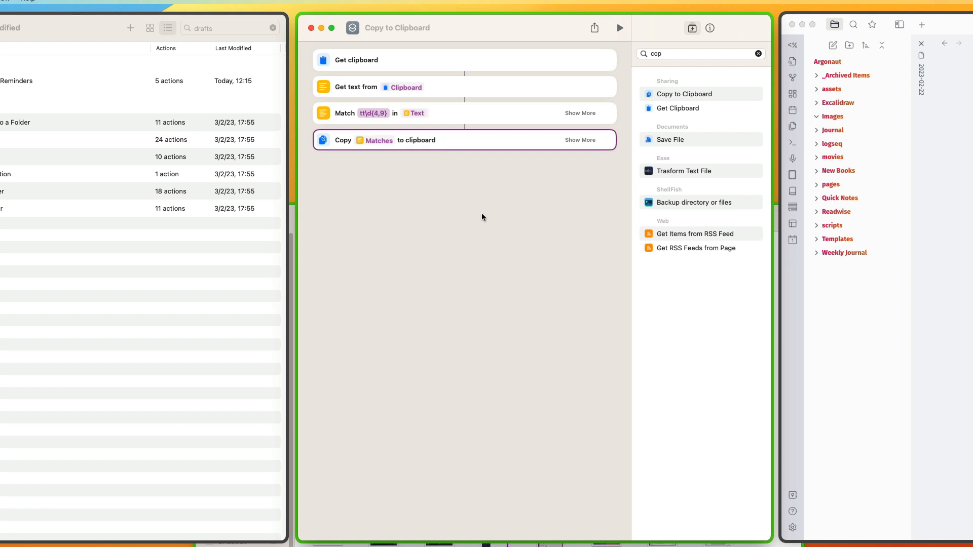
Copy the address of the Schindler's List IMDb page in the browser, and run the shortcut on it in Shortcuts.
key("super+Tab")
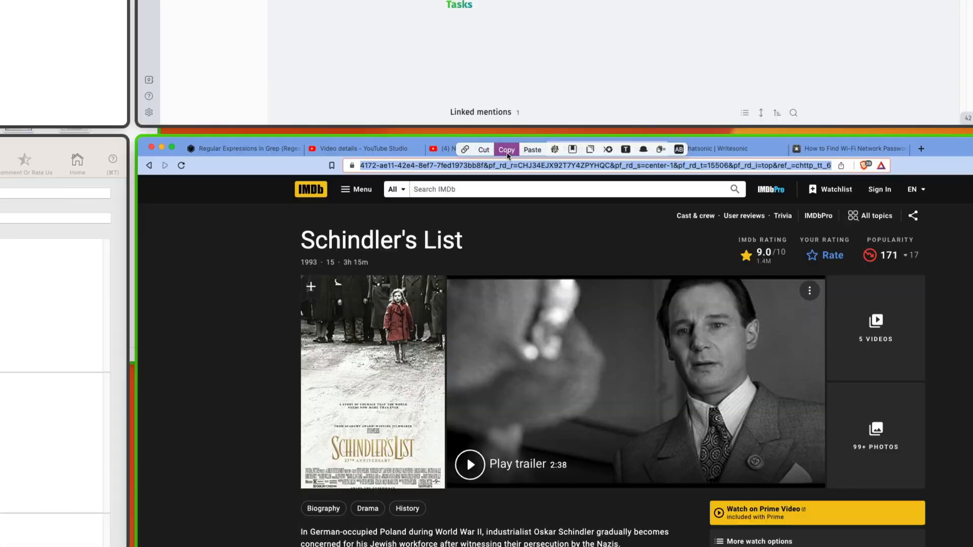
left_click(375, 41)
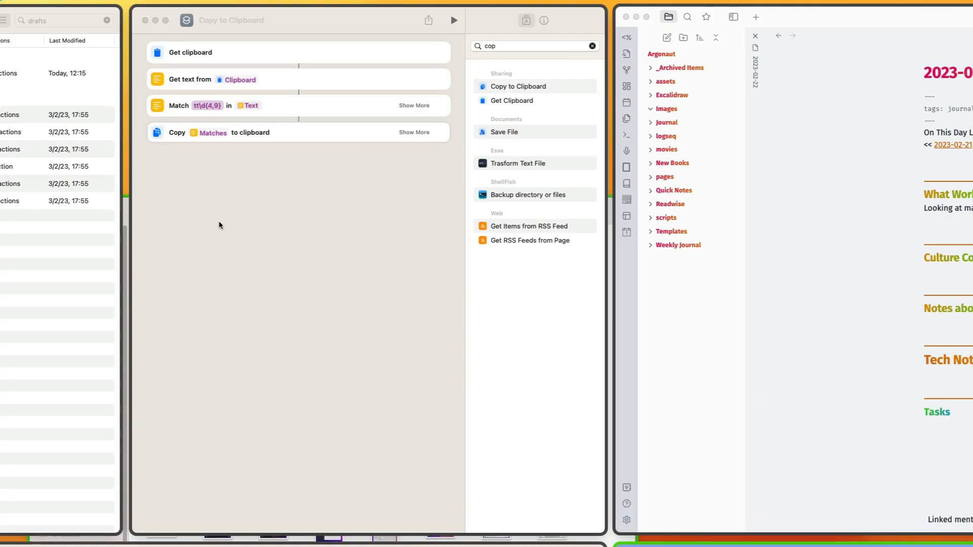
left_click(306, 215)
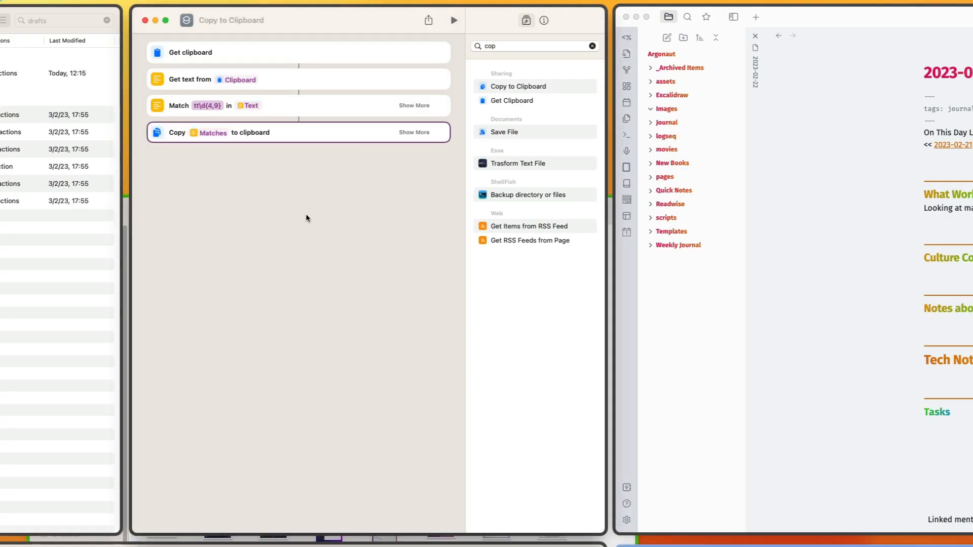
left_click(455, 23)
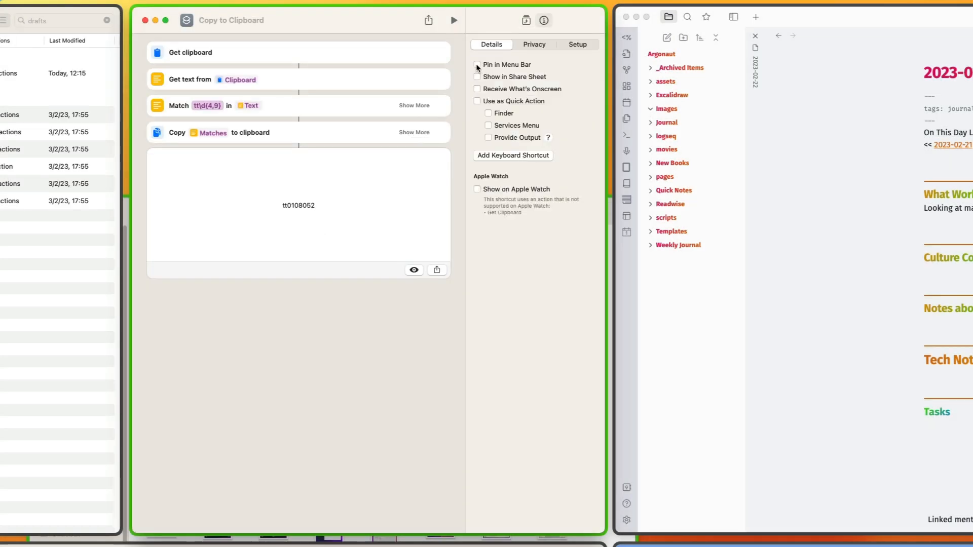
Enable Pin in Menu Bar, Show in Share Sheet and Use as Quick Action for the shortcut, and set its run shortcut to Control+Option+C.
left_click(478, 77)
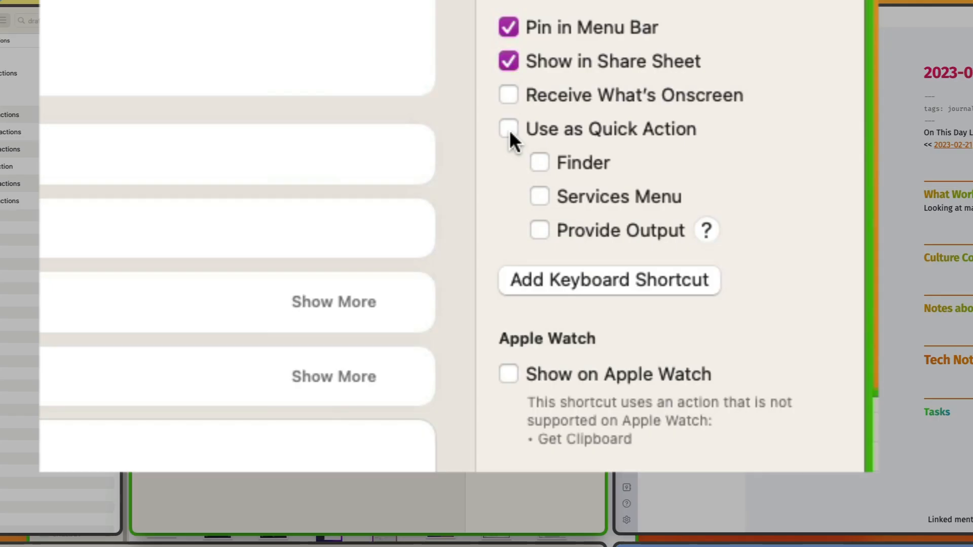
left_click(478, 102)
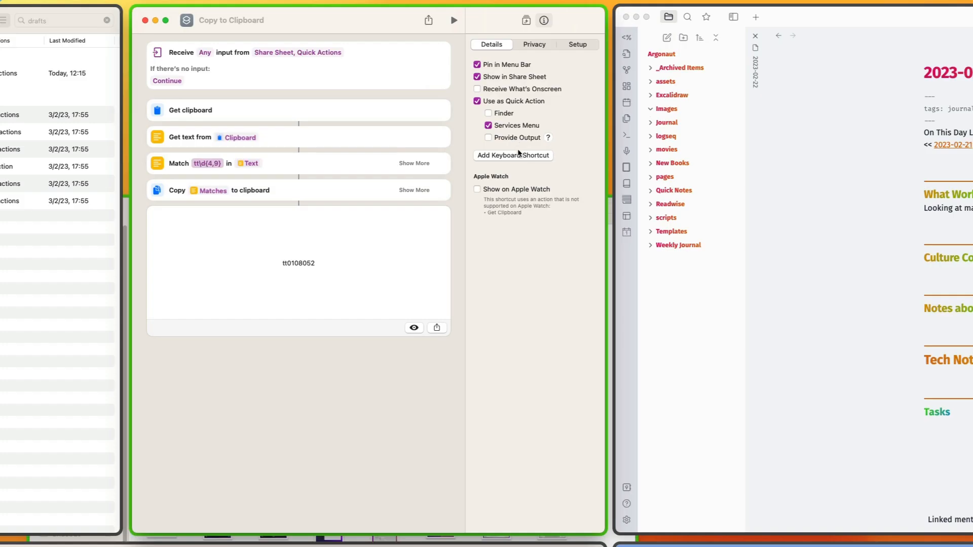
left_click(516, 158)
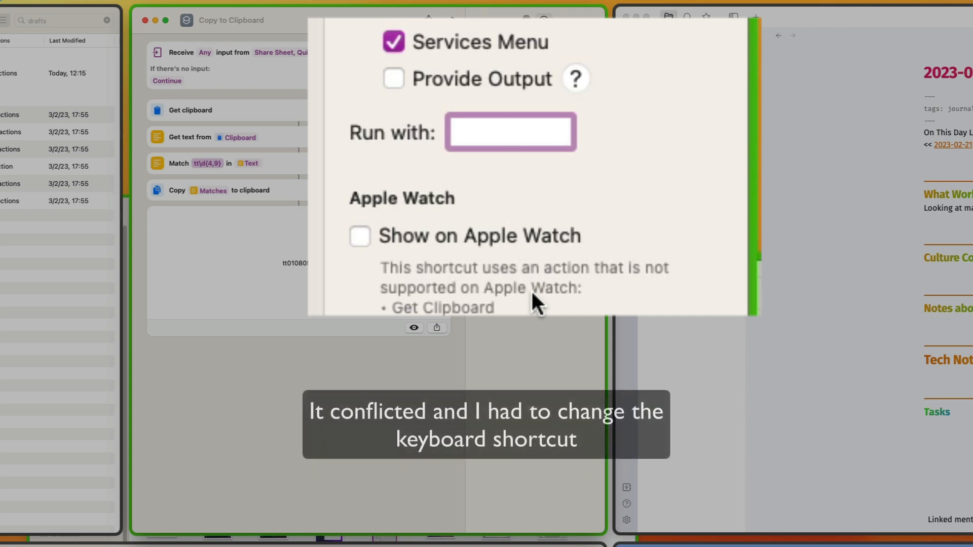
key("ctrl+alt+c")
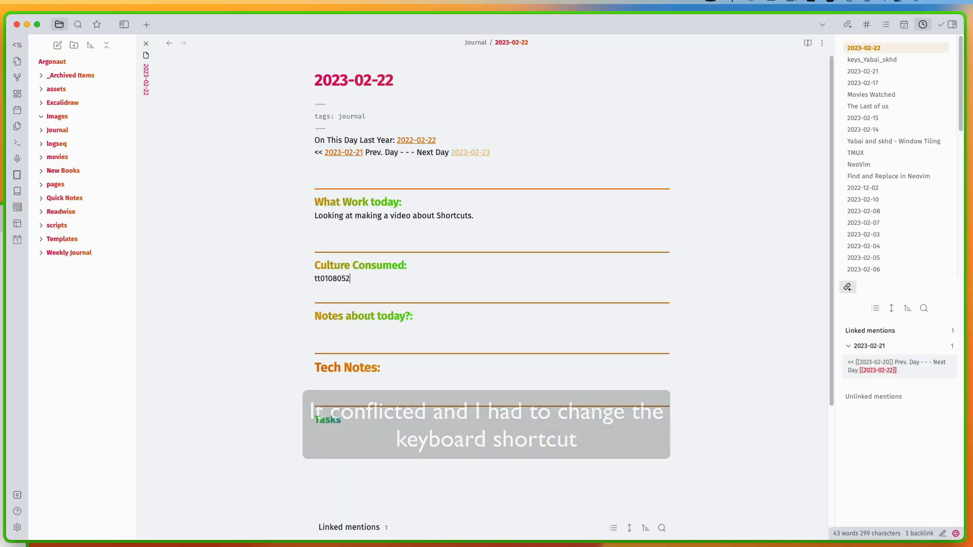
key("super+p")
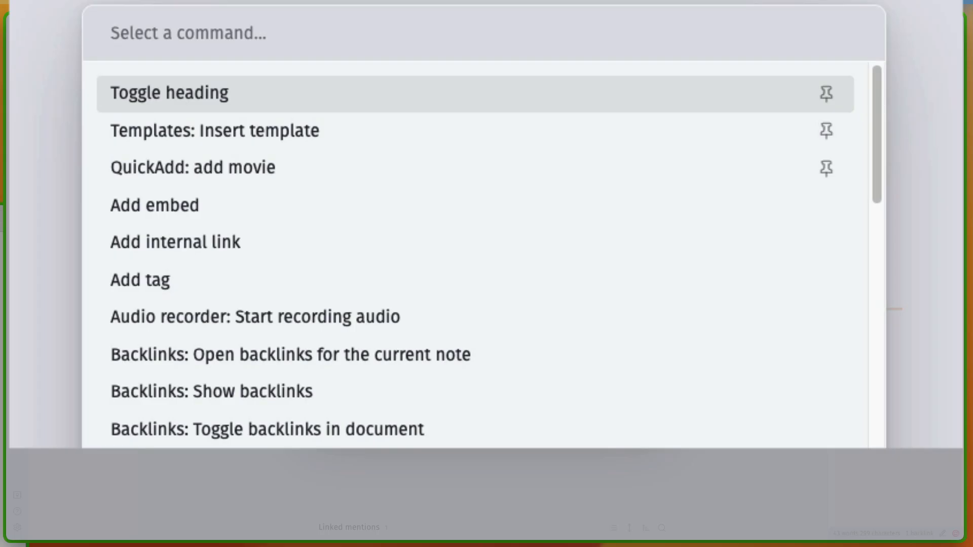
key("Down")
key("Down")
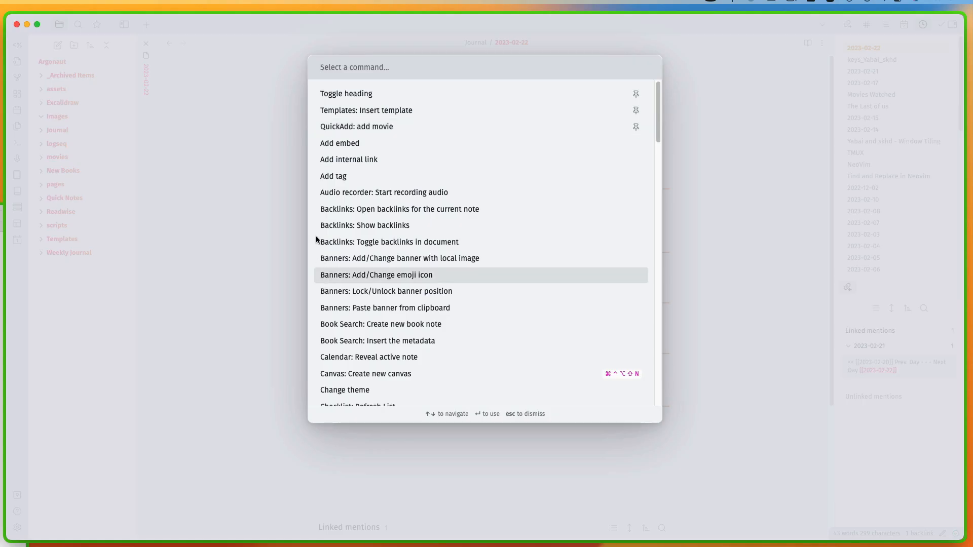
left_click(253, 168)
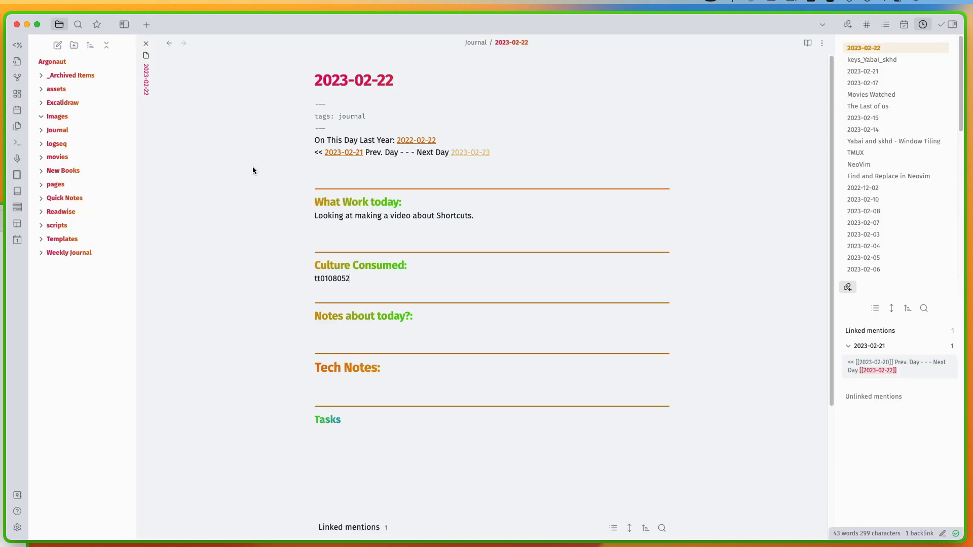
In the Obsidian Command palette settings, pin Go to next tab and move QuickAdd: add movie to the top of the pinned commands.
left_click(17, 528)
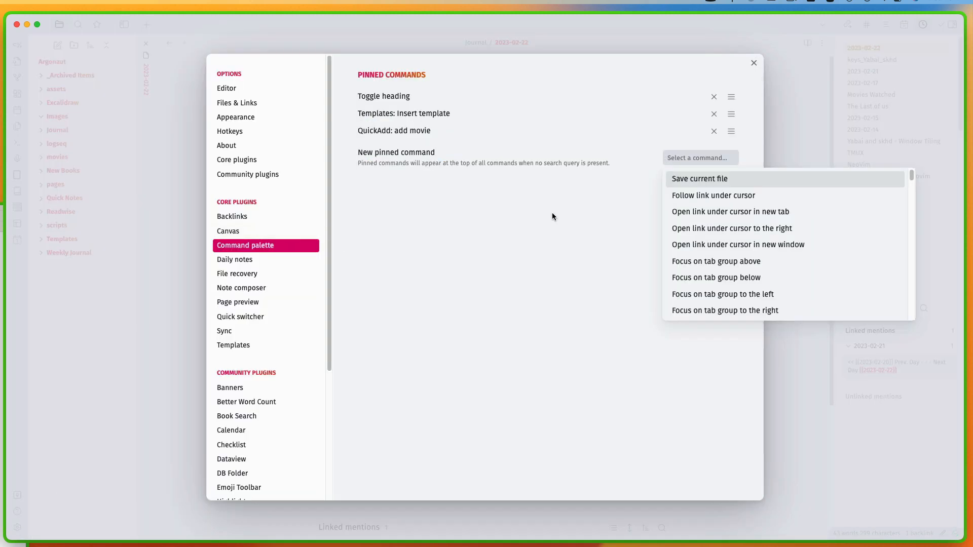
left_click(629, 203)
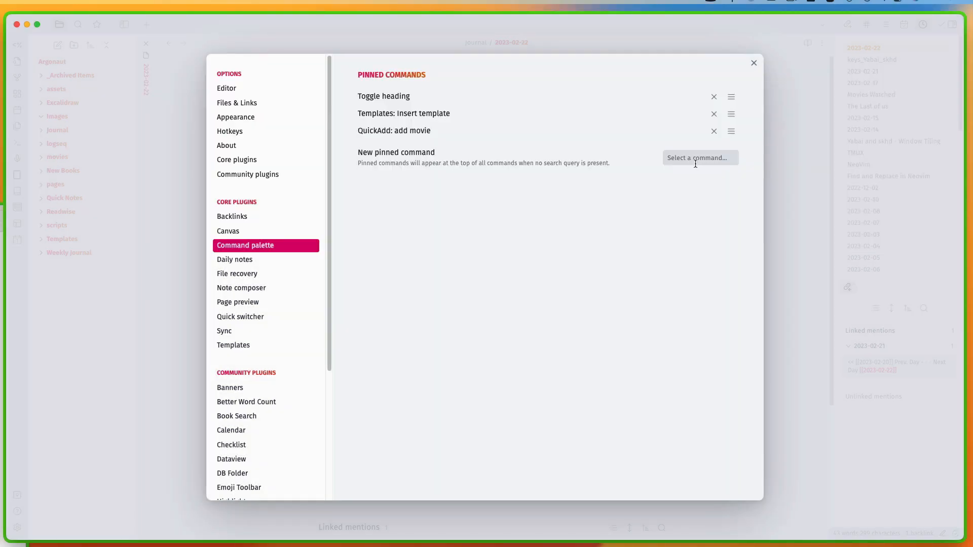
left_click(695, 159)
scroll(716, 193, "down", 15)
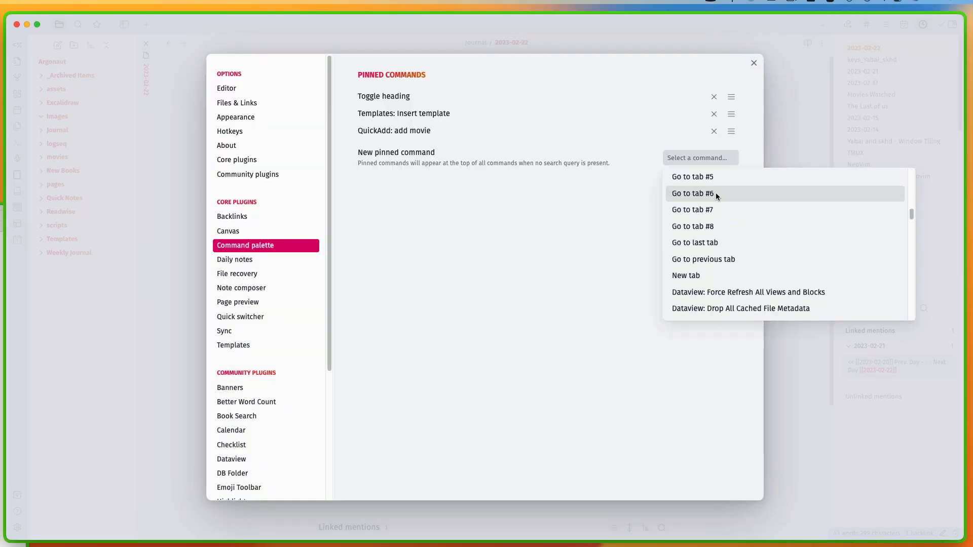
scroll(717, 195, "up", 10)
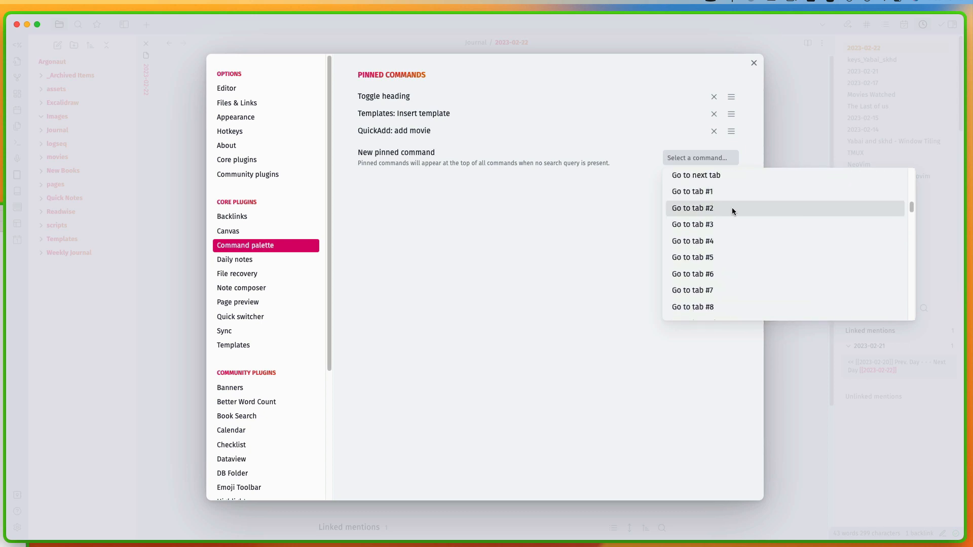
scroll(731, 209, "up", 3)
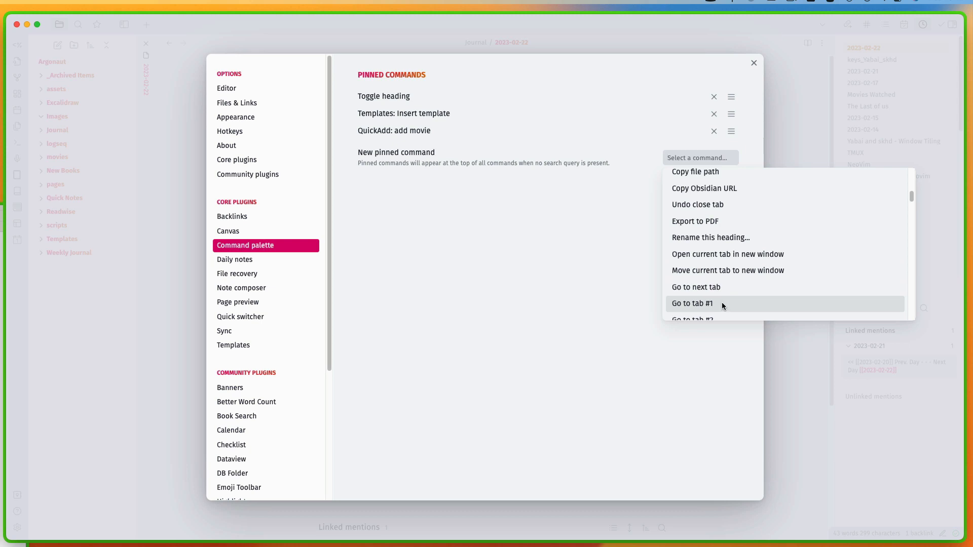
left_click(726, 289)
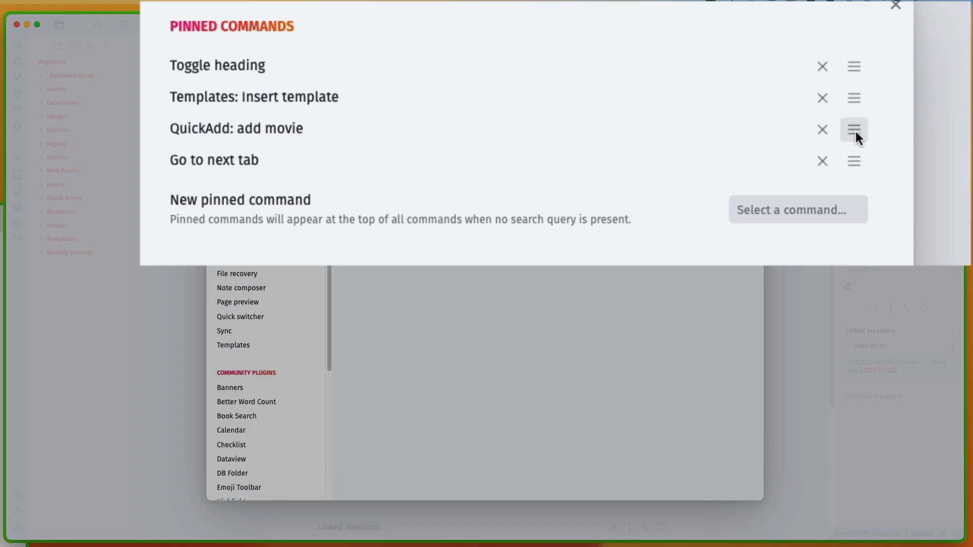
left_click_drag(856, 132, 854, 70)
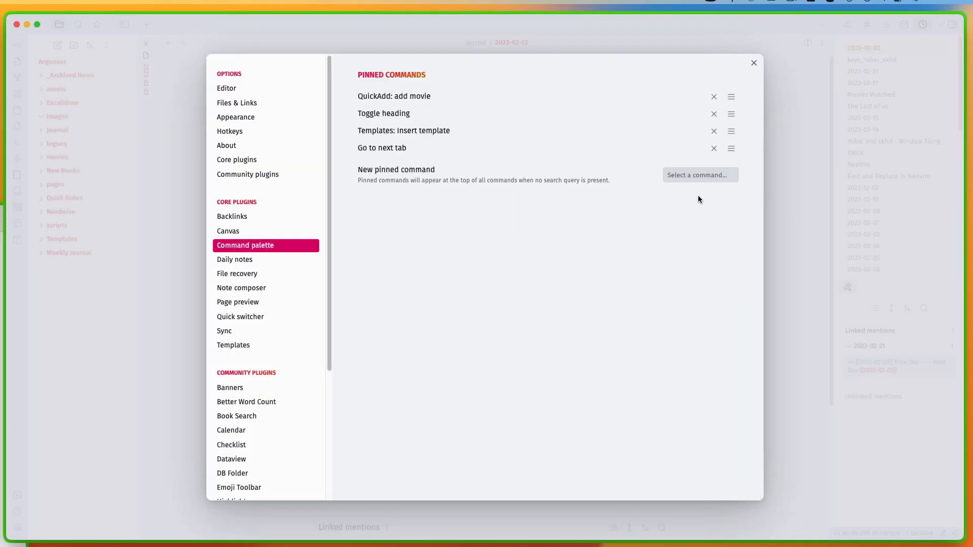
key("Escape")
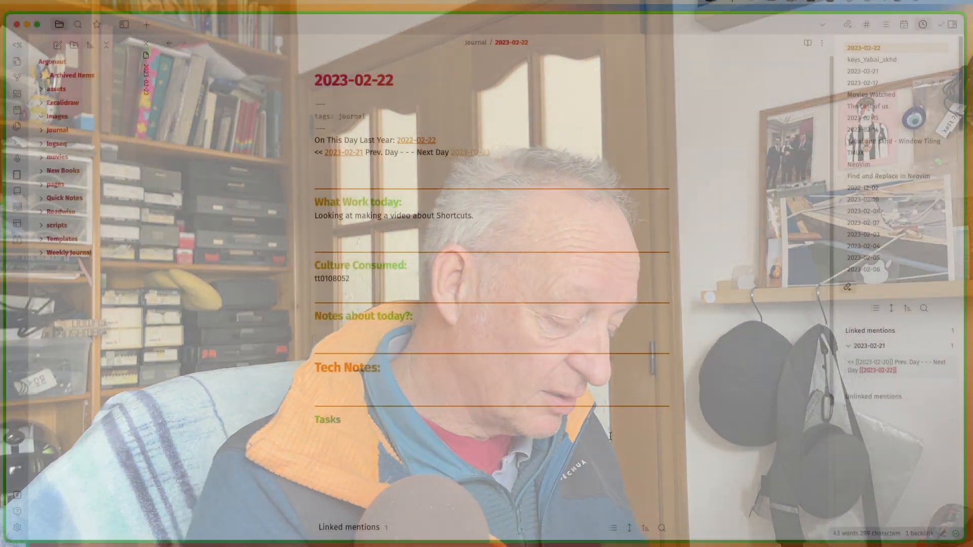
Run the QuickAdd: add movie command with the IMDb ID tt0108052.
key("super+p")
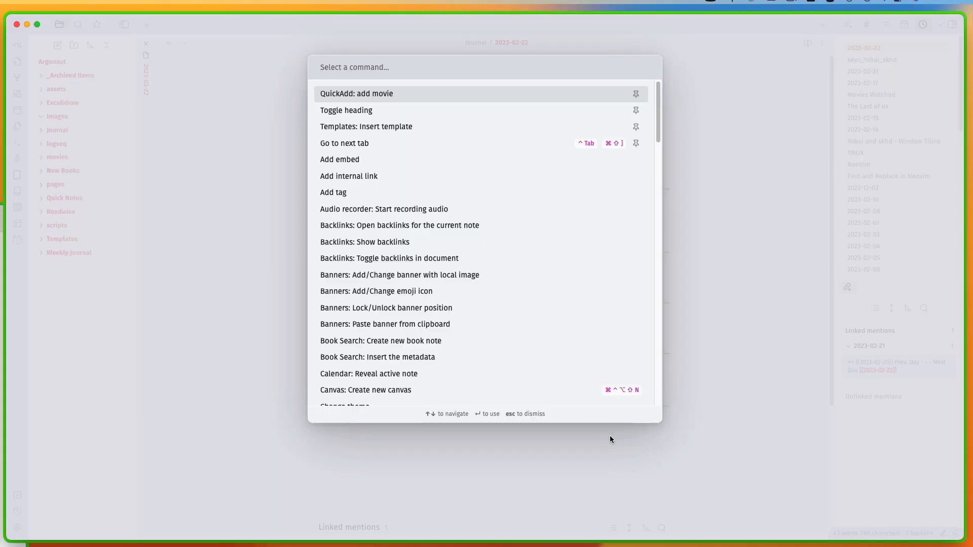
key("Return")
key("super+v")
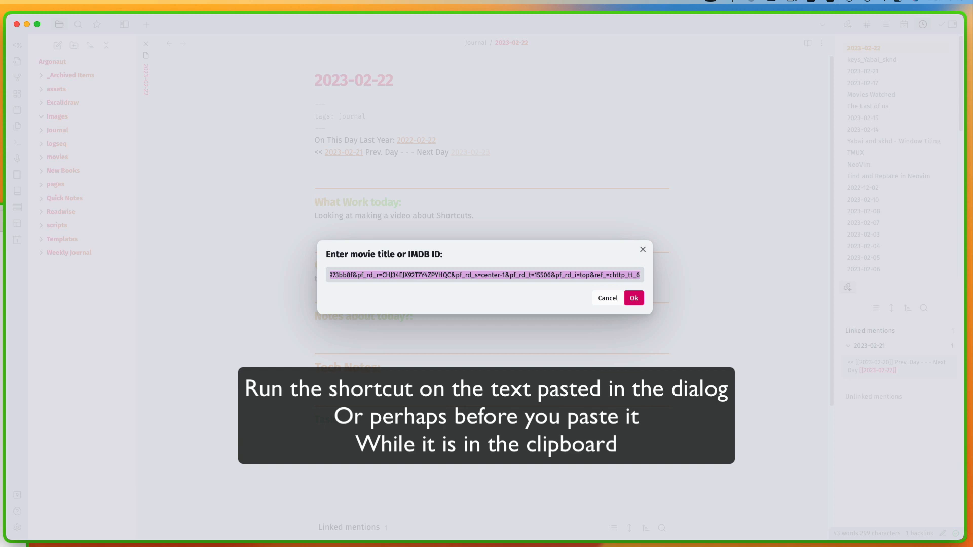
type("tt0108052")
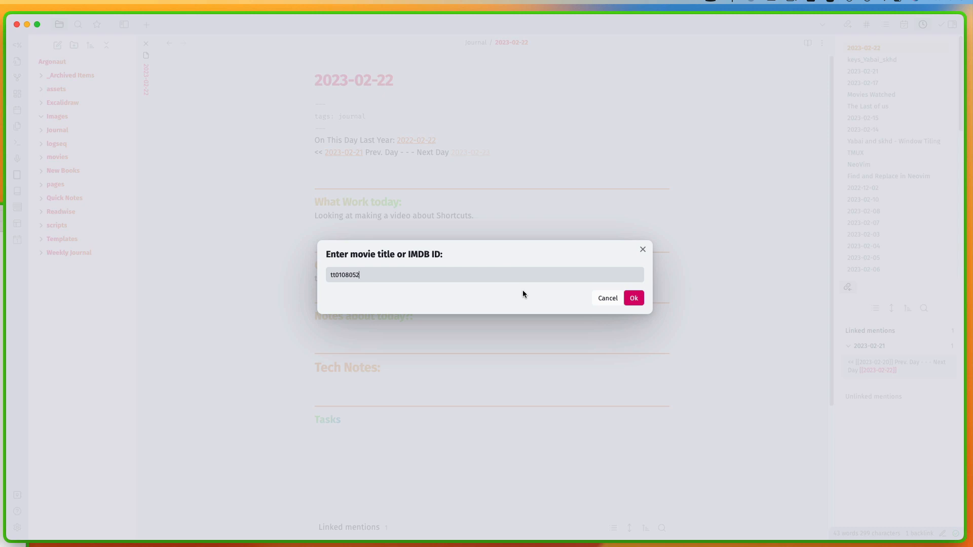
key("Return")
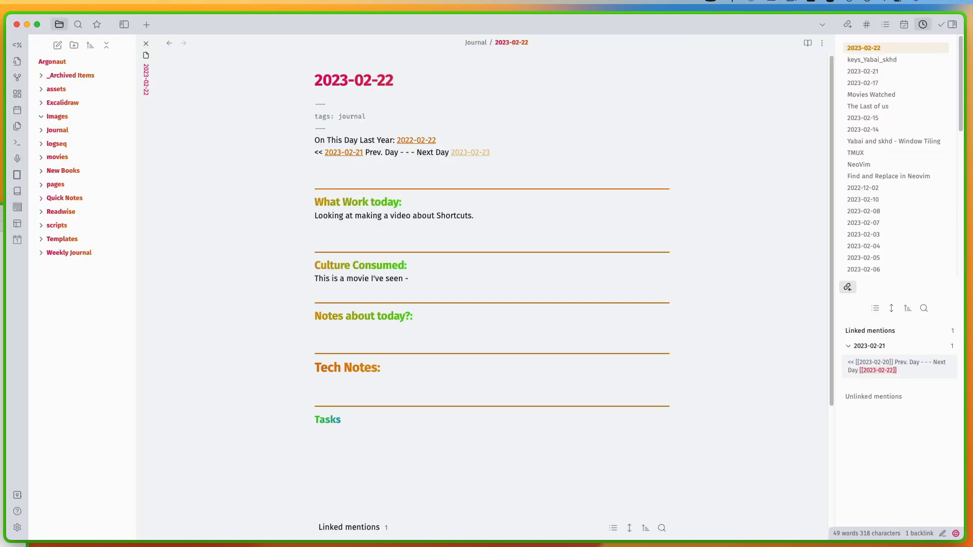
Insert a link to the Shindlers List note after "This is a movie I've seen -" under Culture Consumed.
type("[[")
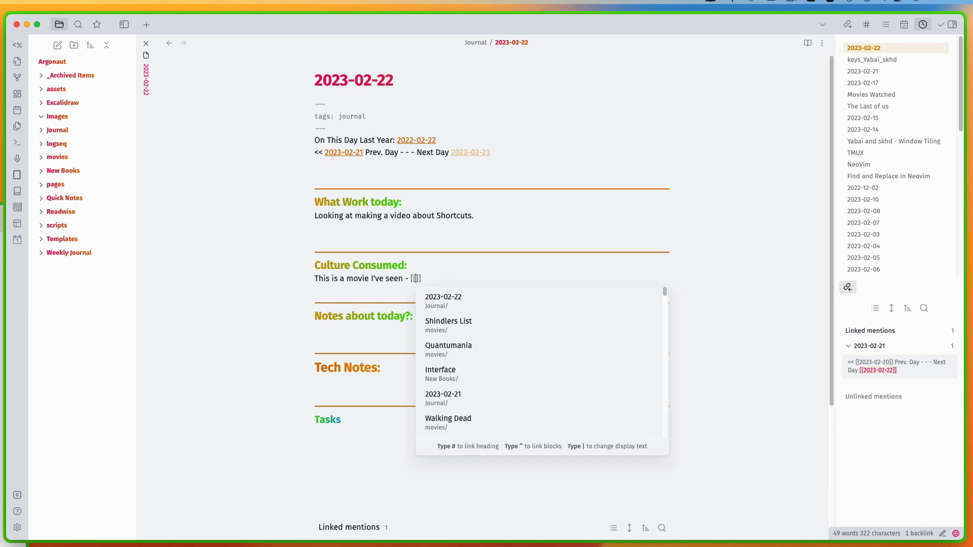
key("Down")
key("Down")
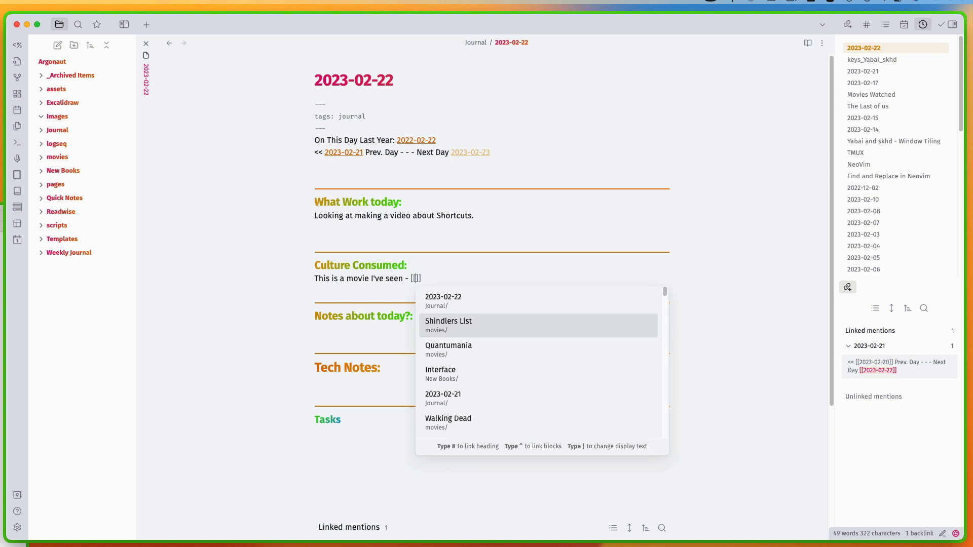
key("Return")
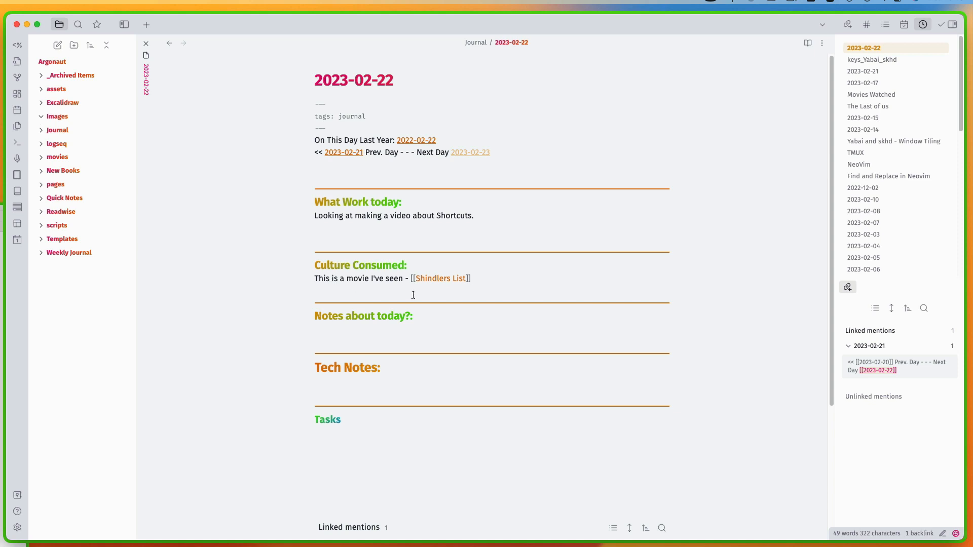
Open the linked Shindlers List note and fill its Rating field with five stars from a template.
left_click(508, 286)
left_click(442, 280)
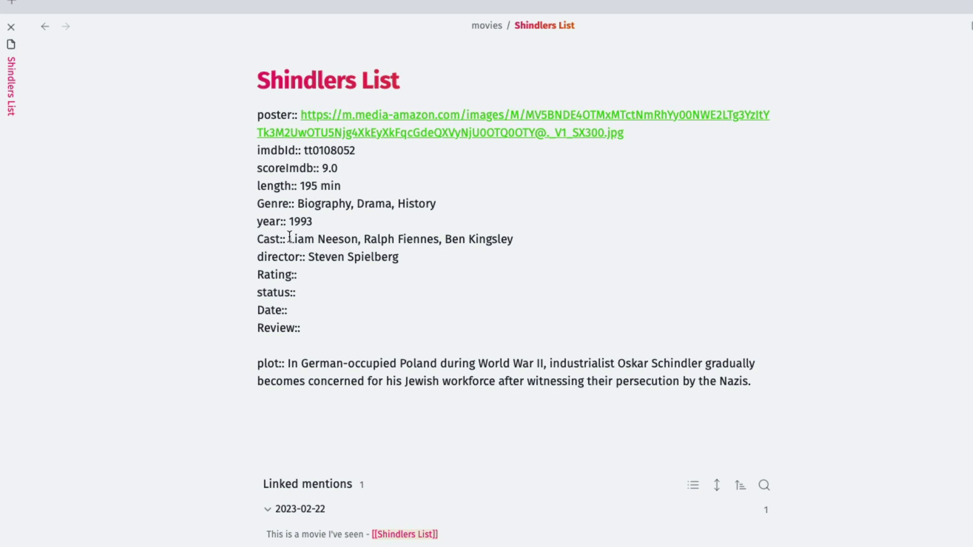
left_click(331, 279)
key("super+p")
type("templ")
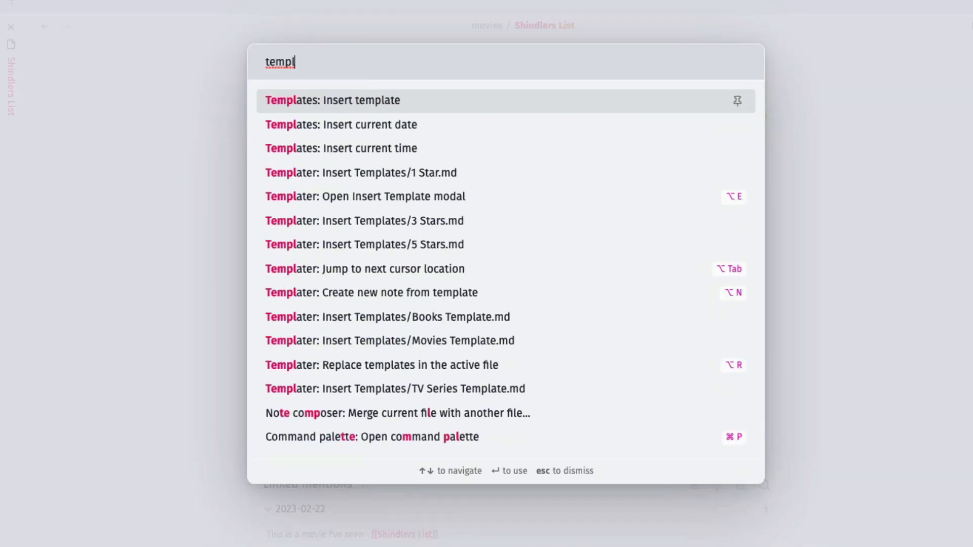
Set the movie note's status to Watched and enter "Good movie" as the review.
type("cher")
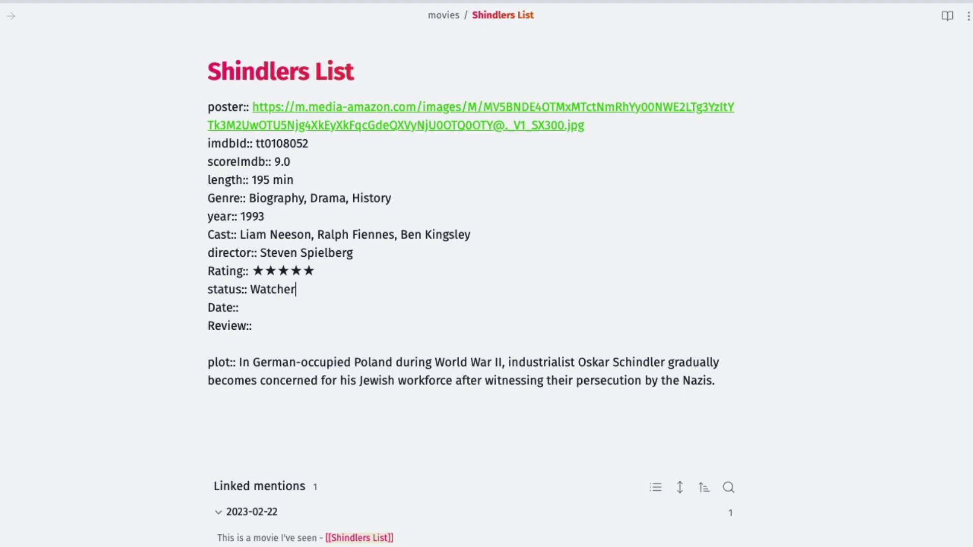
key("BackSpace")
type("d")
type("Good movie")
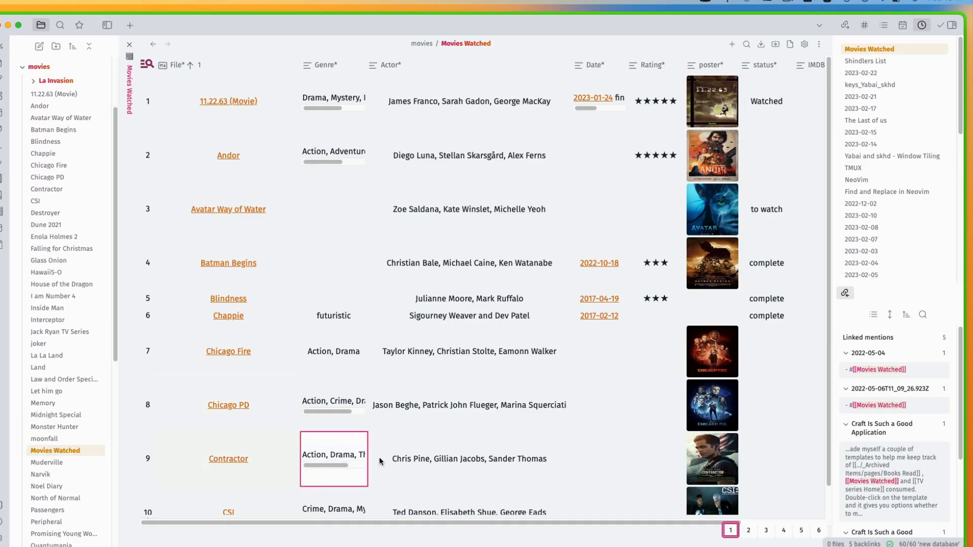
Examine the Shindlers List row on page 5 of the Movies Watched database, including its rating, poster, status and year columns.
scroll(631, 488, "down", 2)
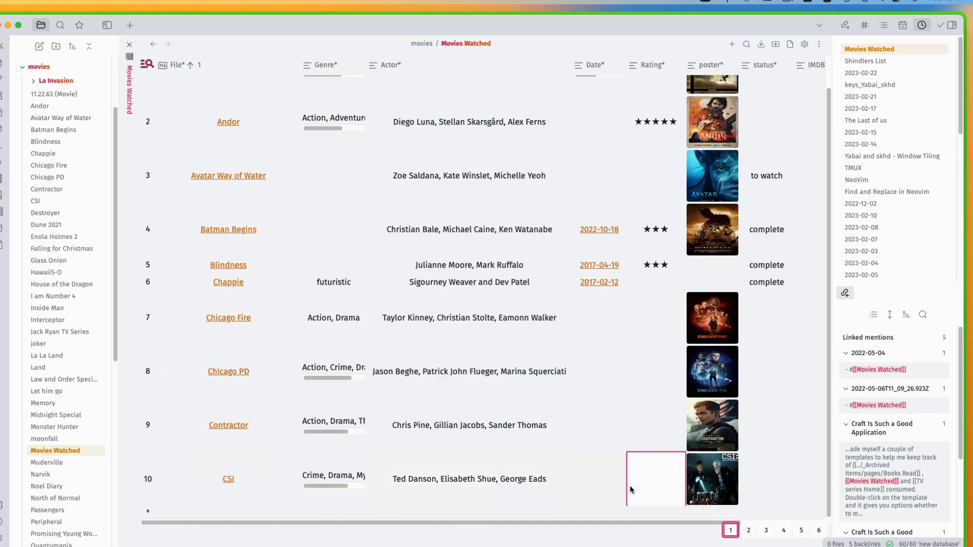
left_click(802, 532)
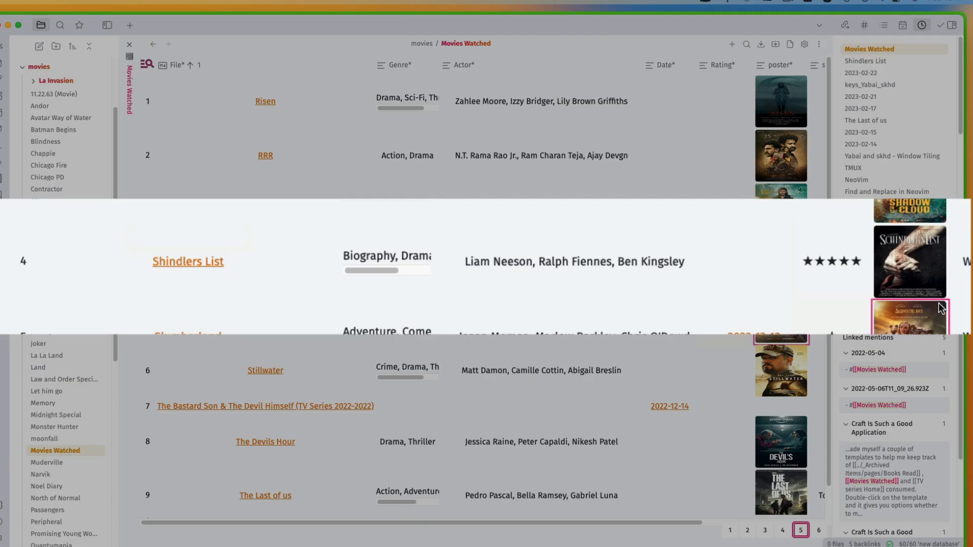
left_click(905, 262)
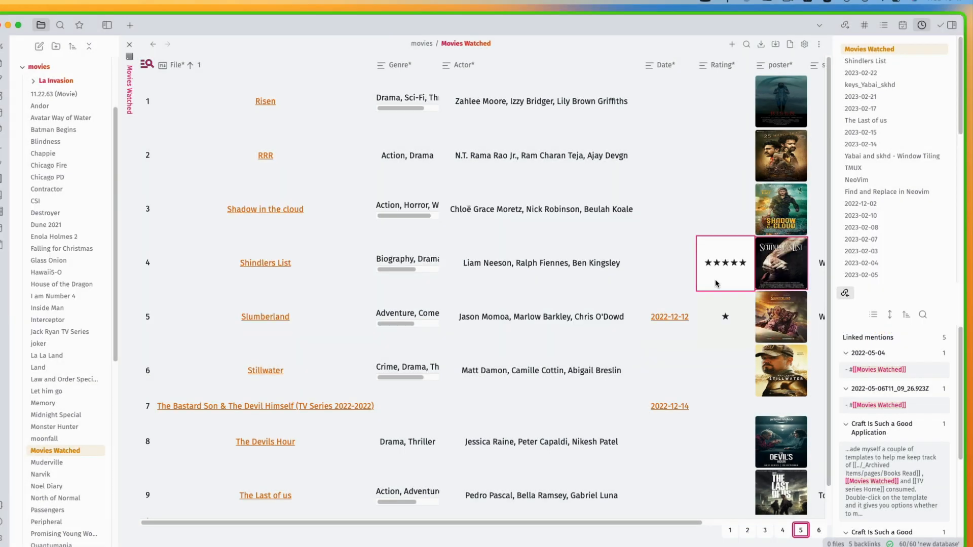
scroll(716, 279, "right", 5)
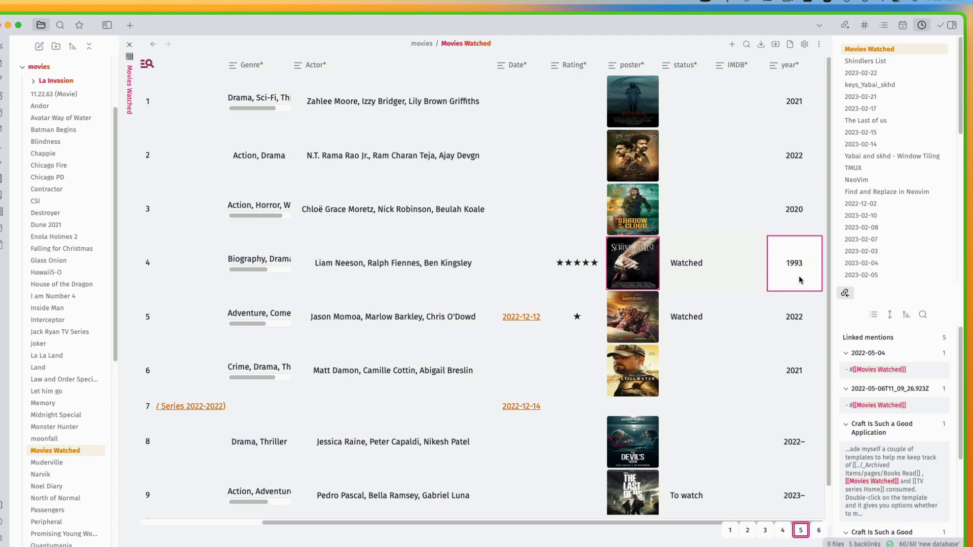
scroll(800, 279, "left", 5)
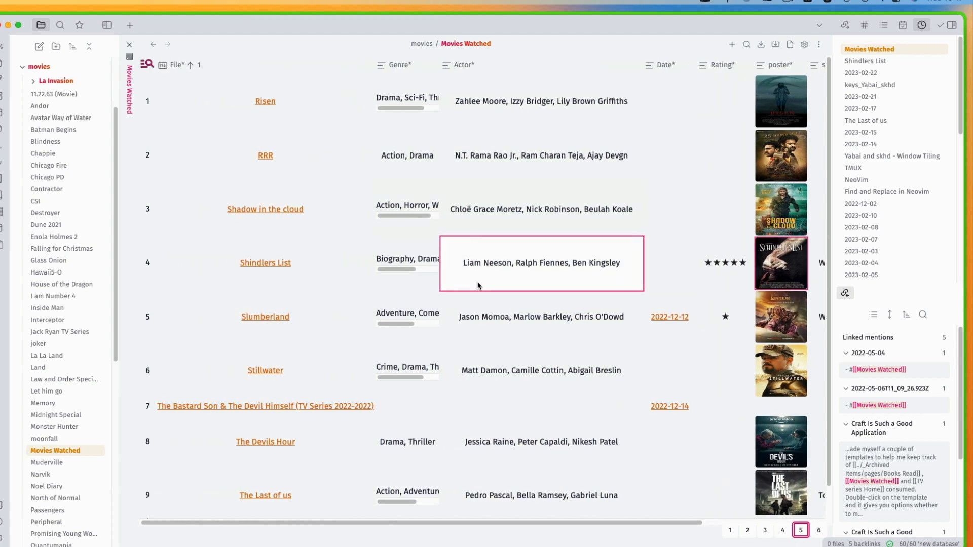